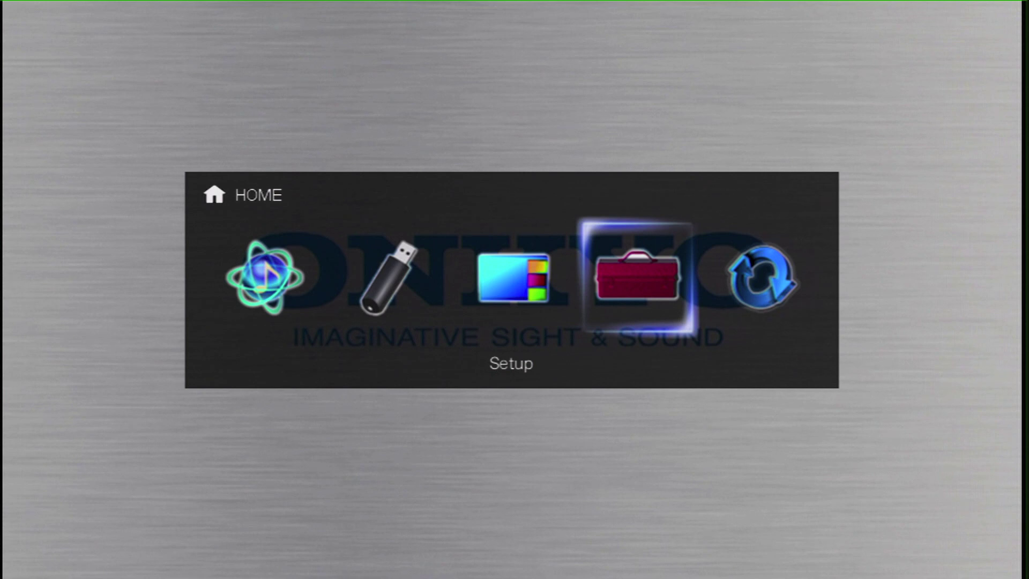
Open the receiver's Monitor Out settings and go through the Main, Sub and Both connection choices, ending on Main
key(Return)
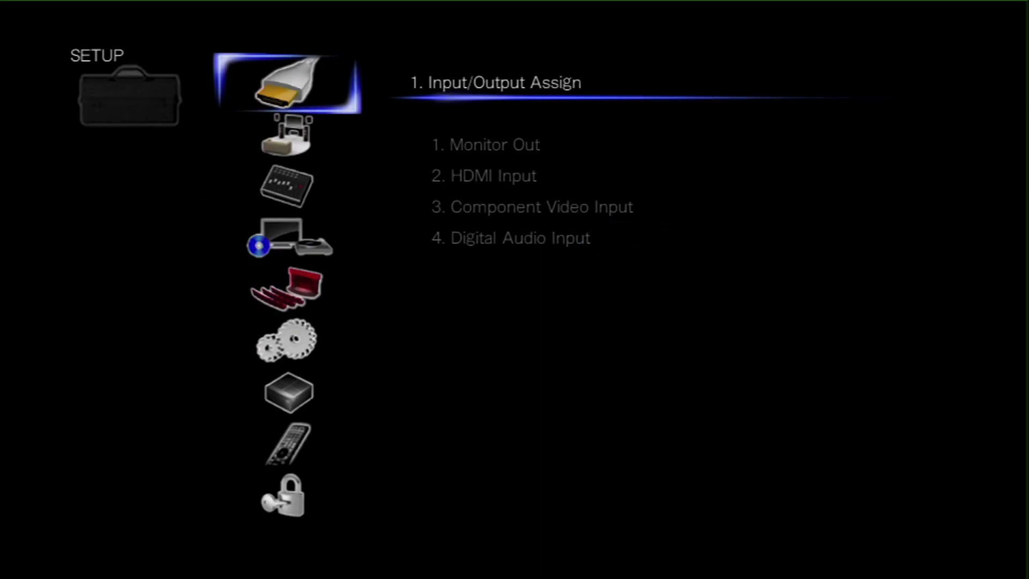
key(Right)
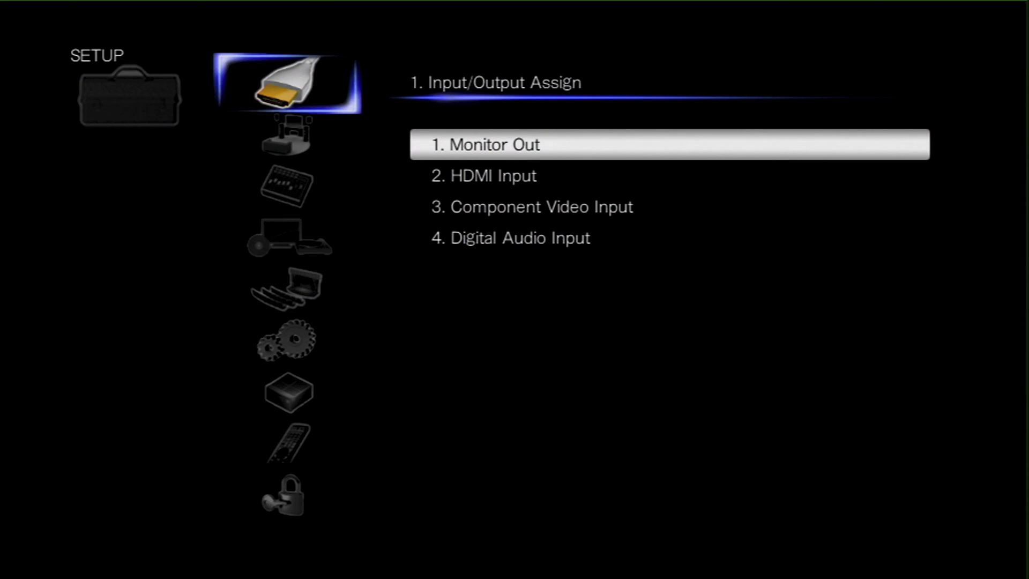
key(Return)
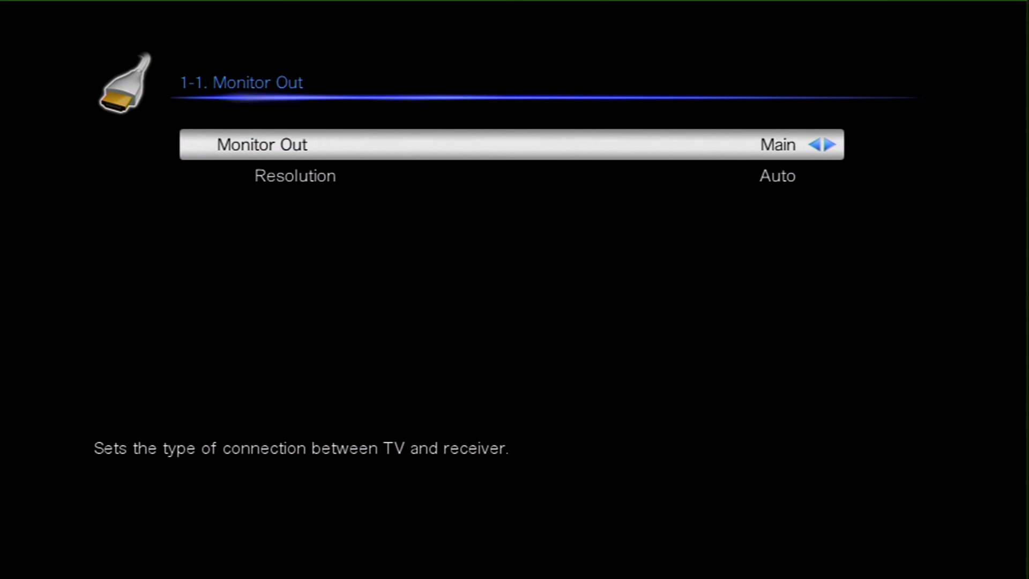
key(Right)
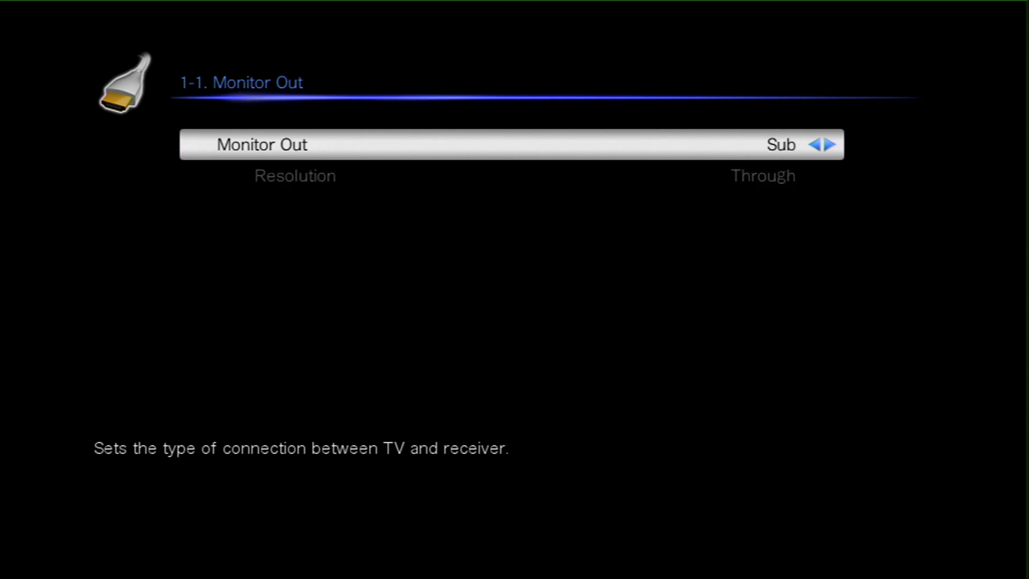
key(Right)
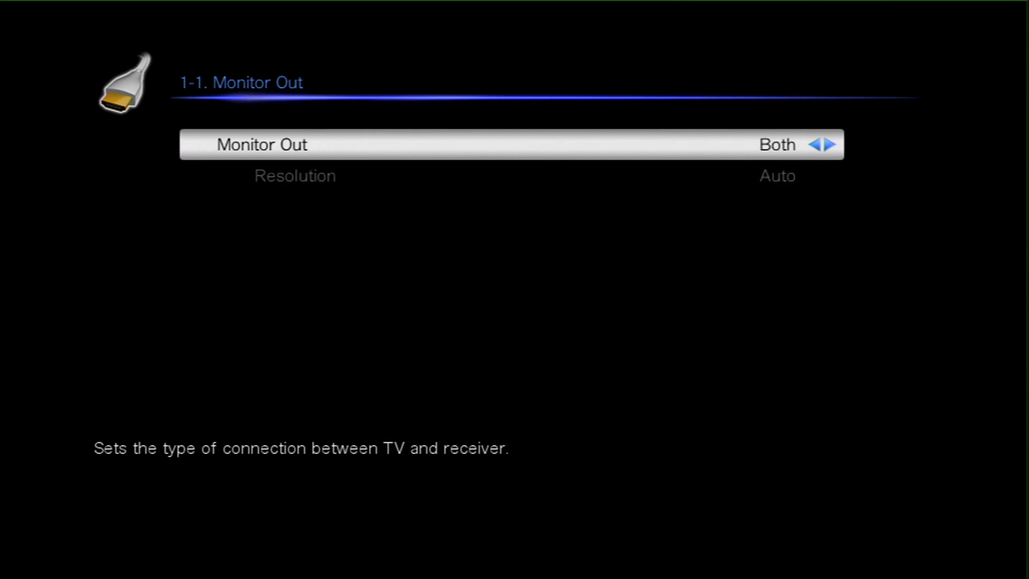
key(Right)
Go through the Monitor Out resolution choices up to 4K Upscaling and Through, return to Auto, and leave the settings
key(Down)
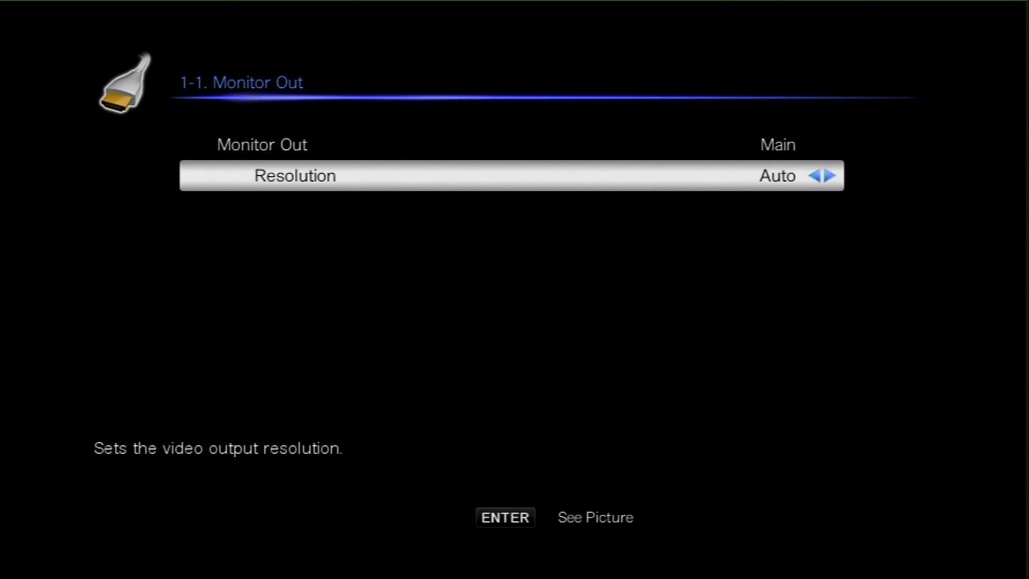
key(Right)
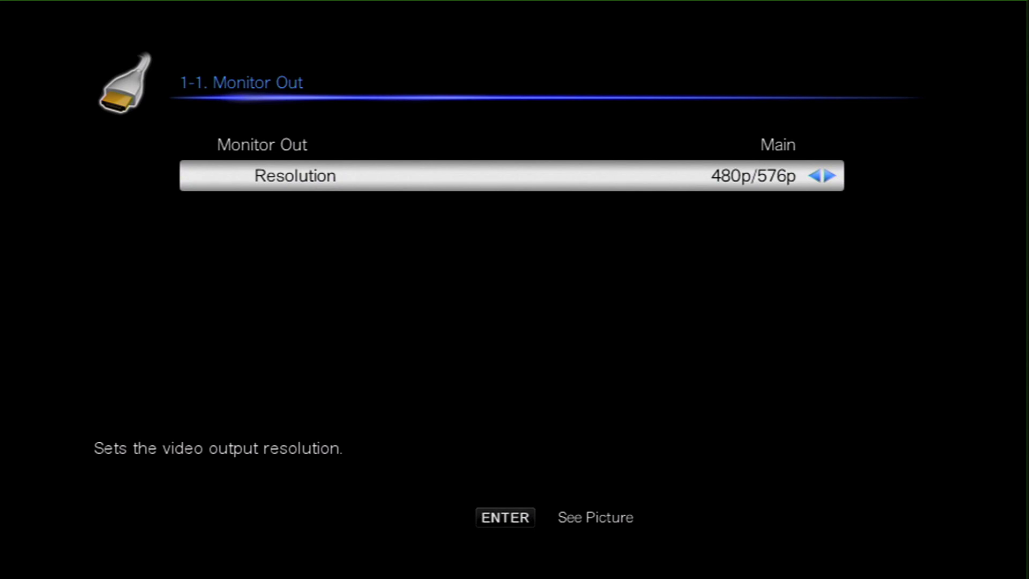
key(Right)
key(Right)
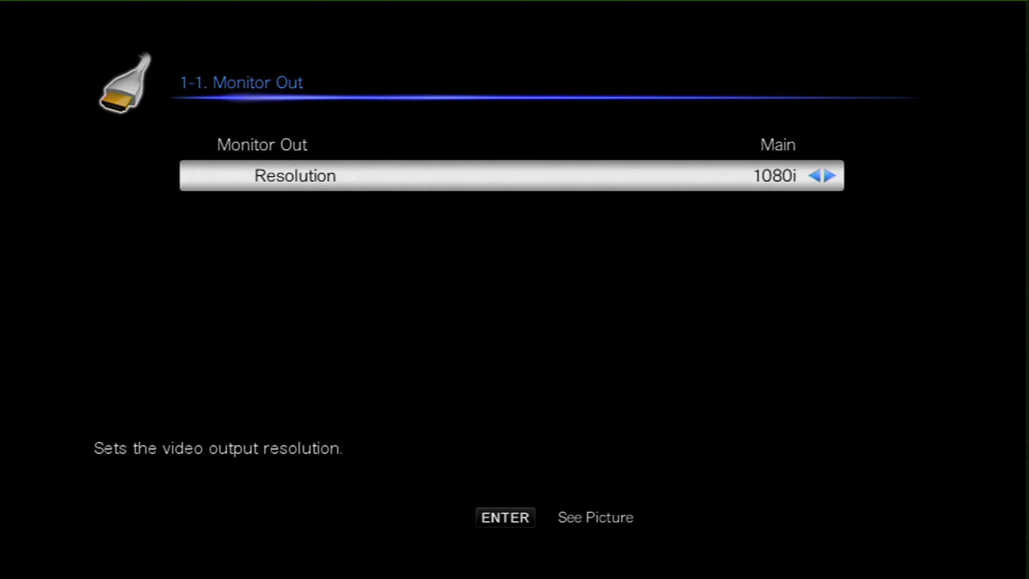
key(Right)
key(Right)
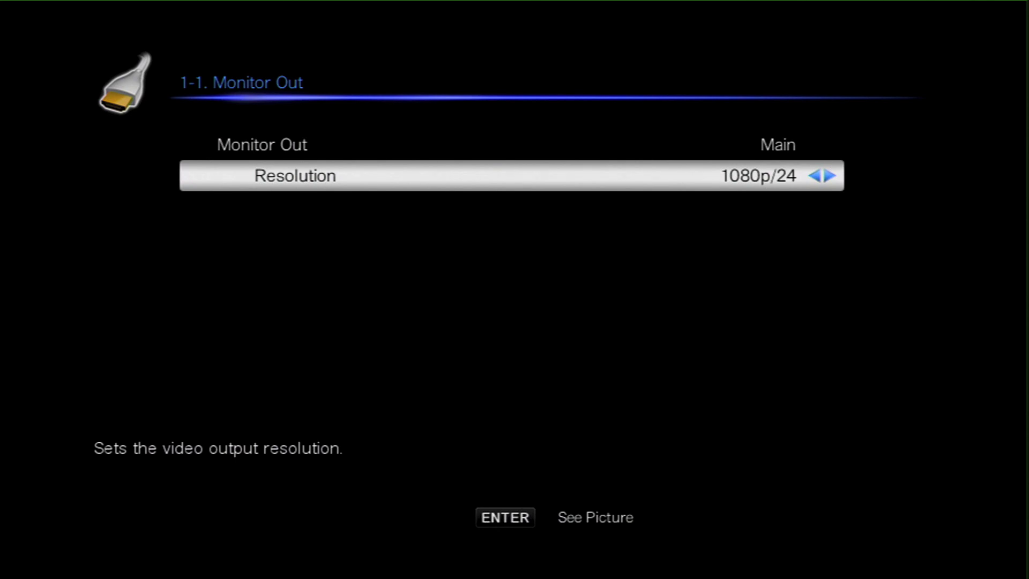
key(Right)
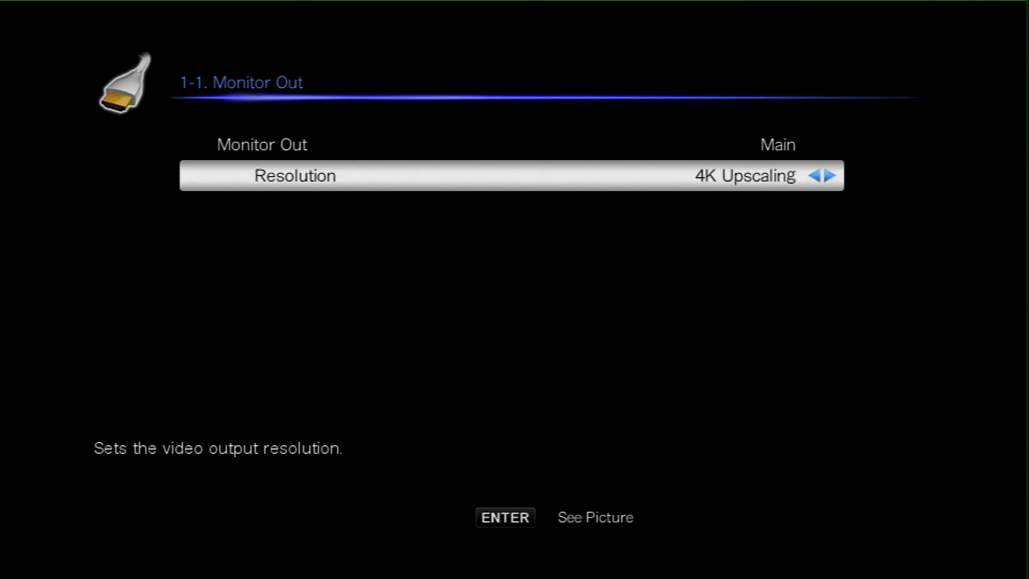
key(Right)
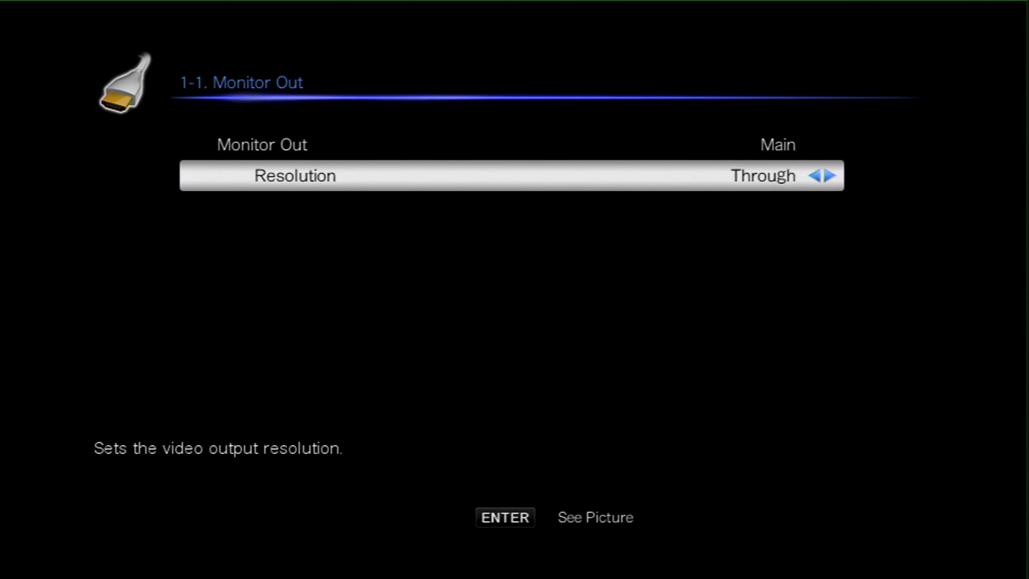
key(Right)
key(Escape)
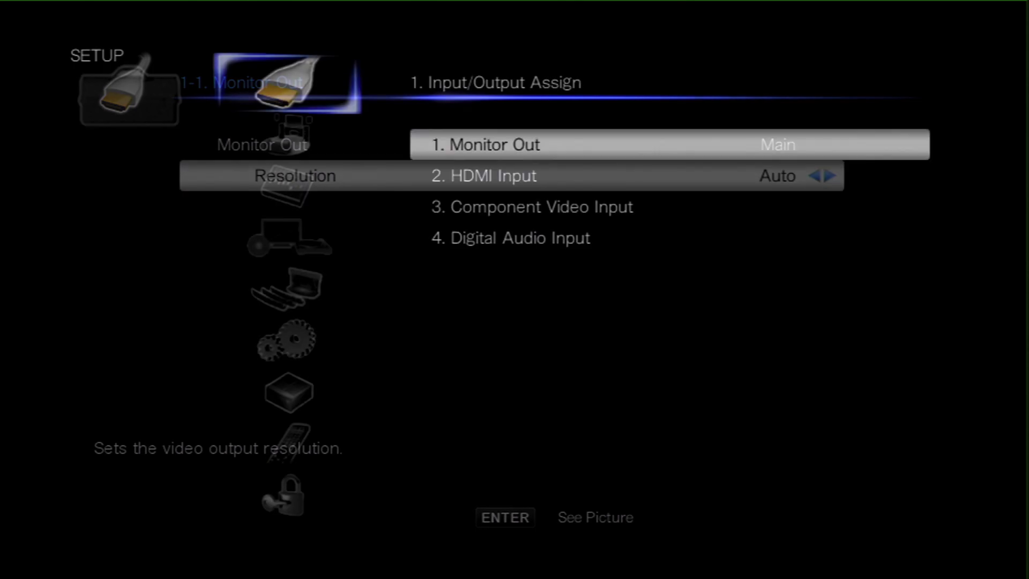
Review the HDMI Input, Component Video Input and Digital Audio Input entries of Input/Output Assign
key(Down)
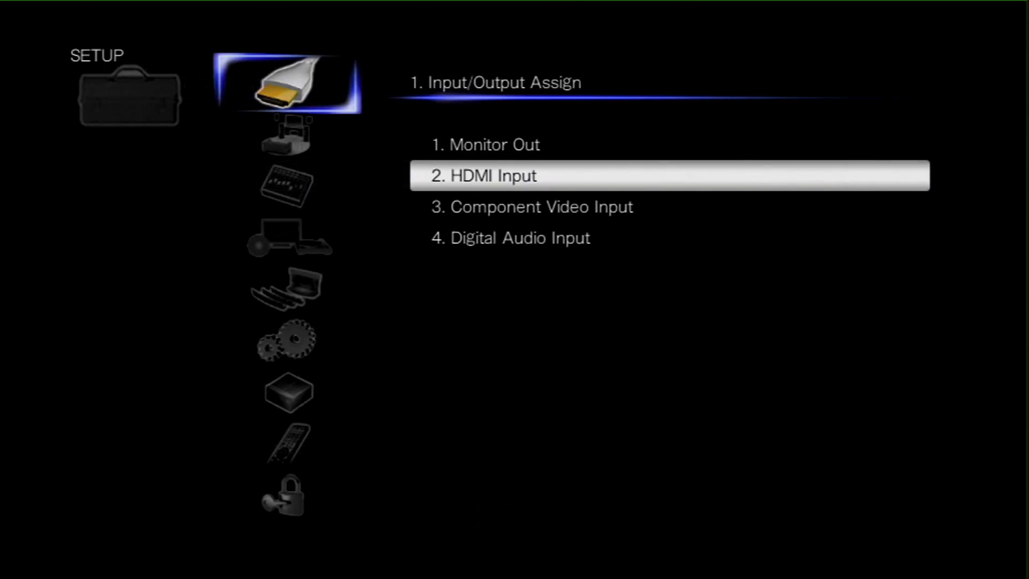
key(Down)
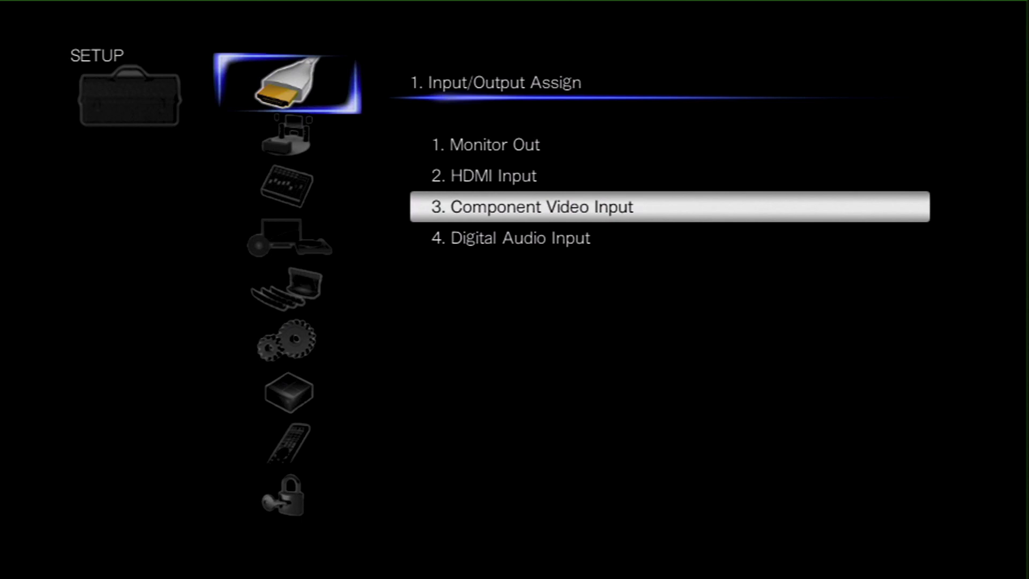
key(Down)
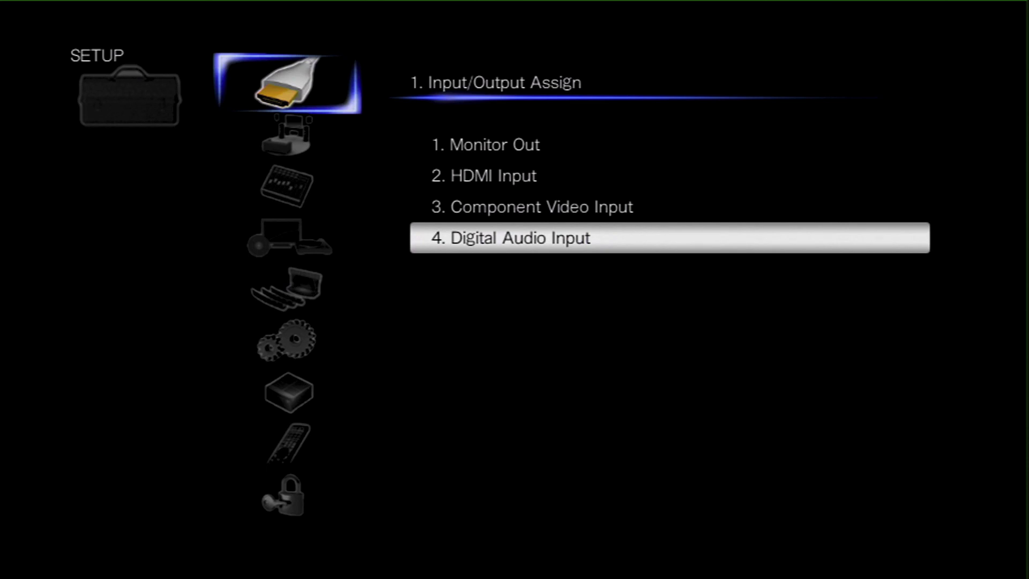
Open Speaker Configuration under Speaker Setup and review the subwoofer, front, center, surround and front high settings
key(Down)
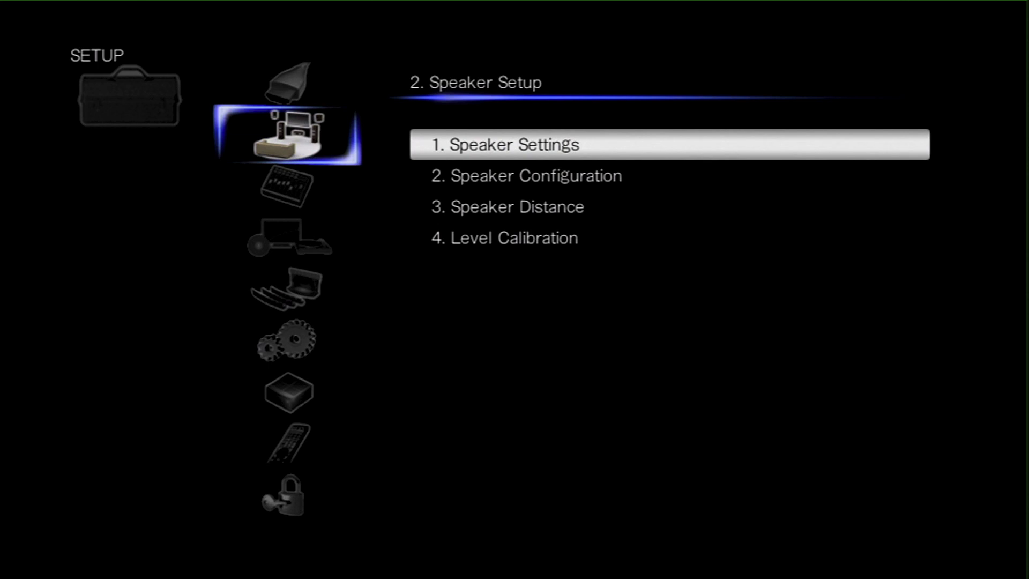
key(Down)
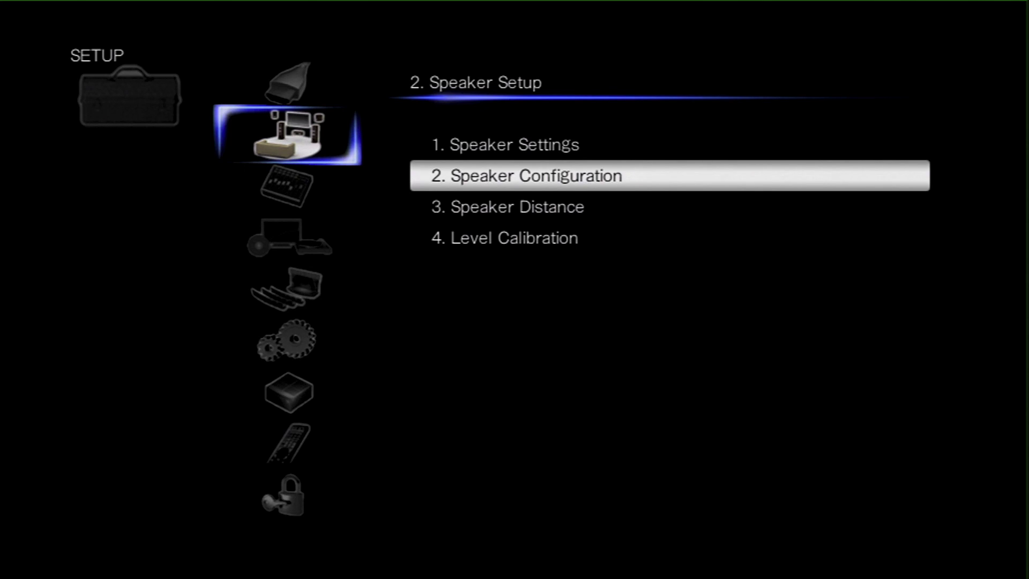
key(Return)
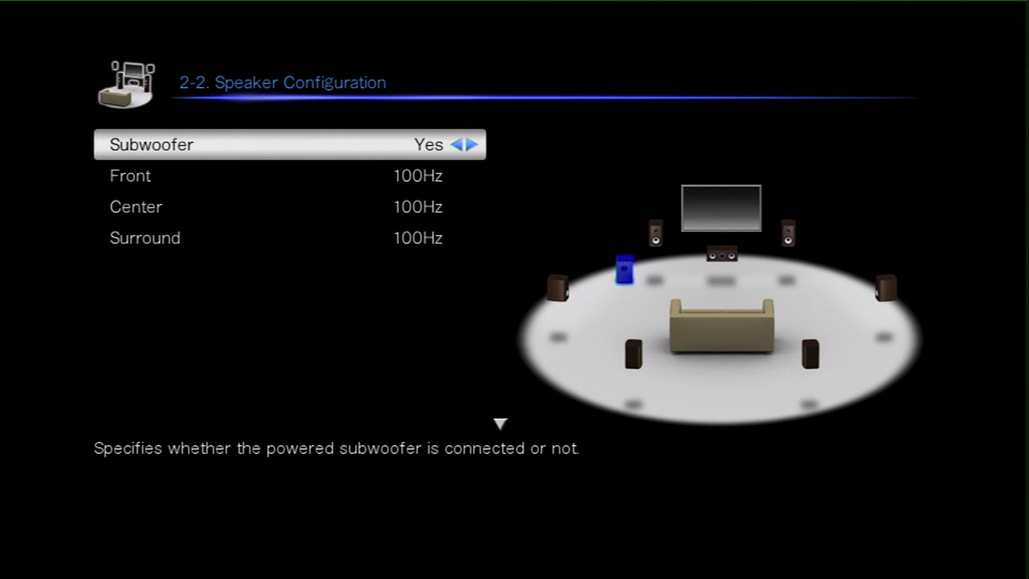
key(Down)
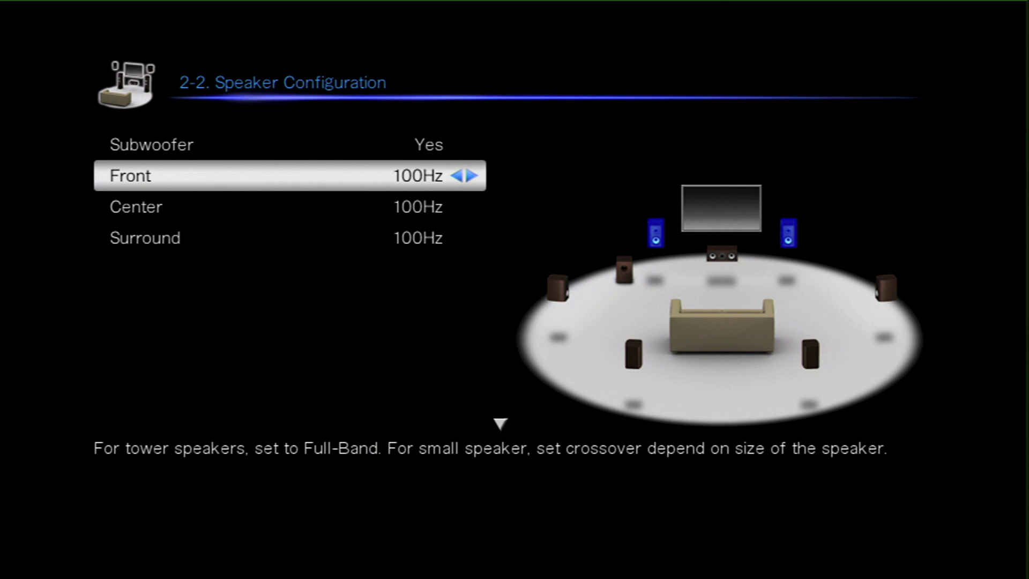
key(Down)
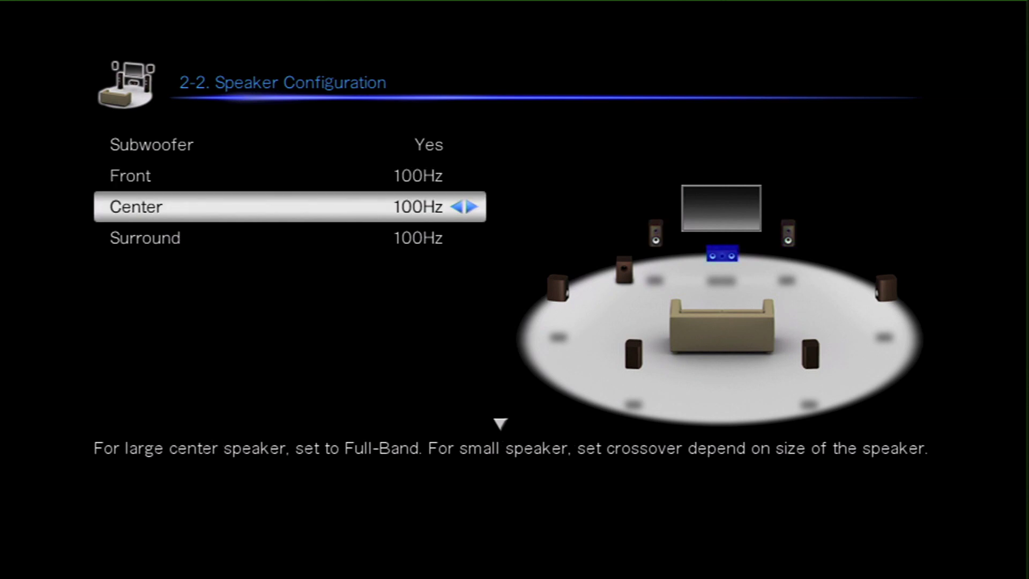
key(Down)
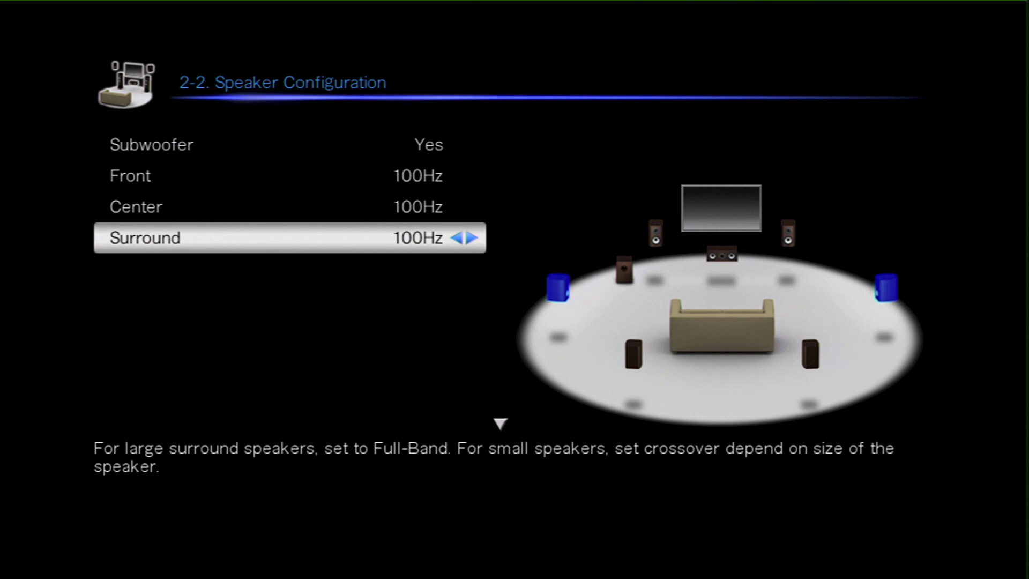
key(Down)
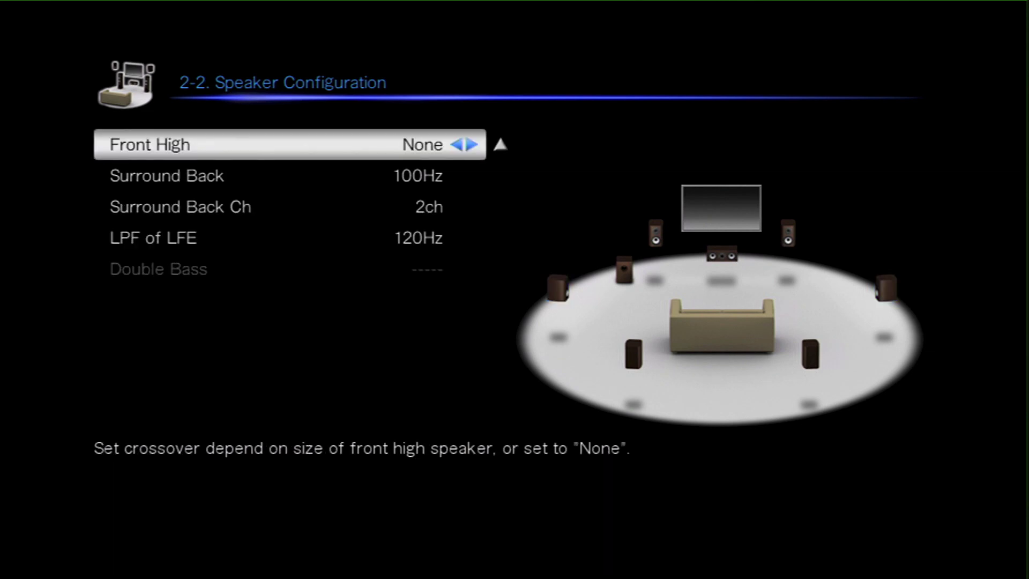
Look over the Audio Adjust category and the Source Setup entries from IntelliVolume to Audio Selector
key(Down)
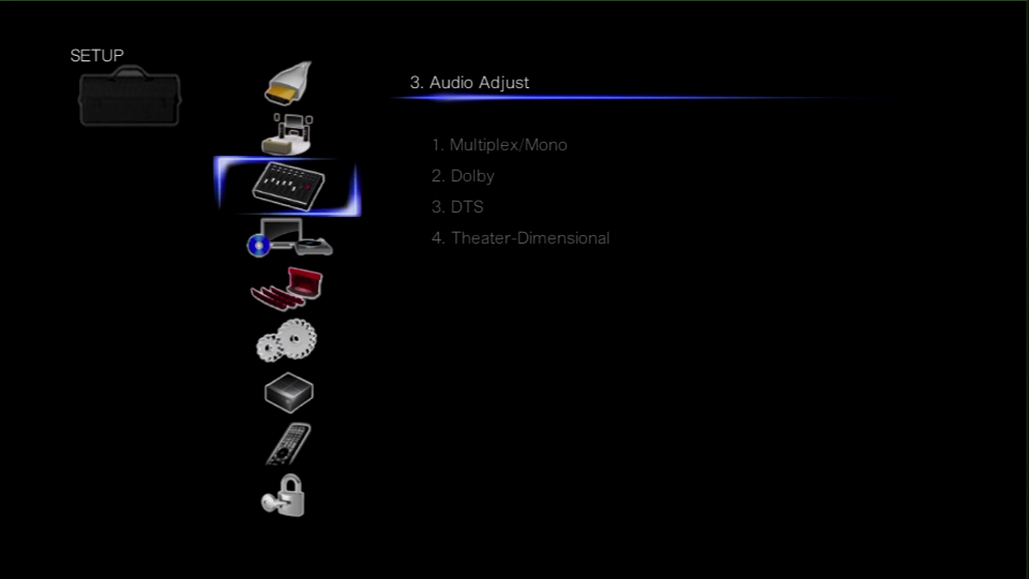
key(Return)
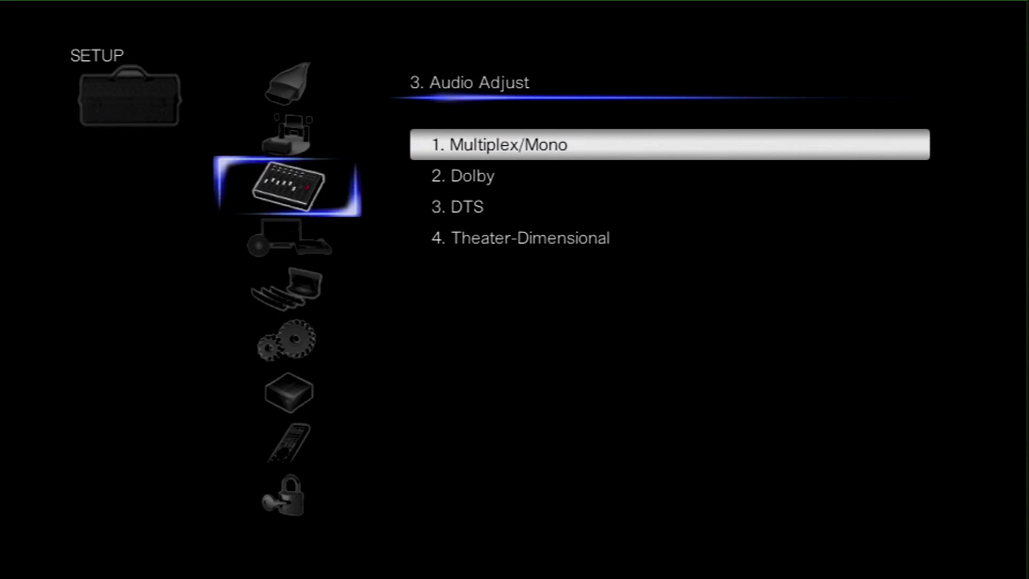
key(Down)
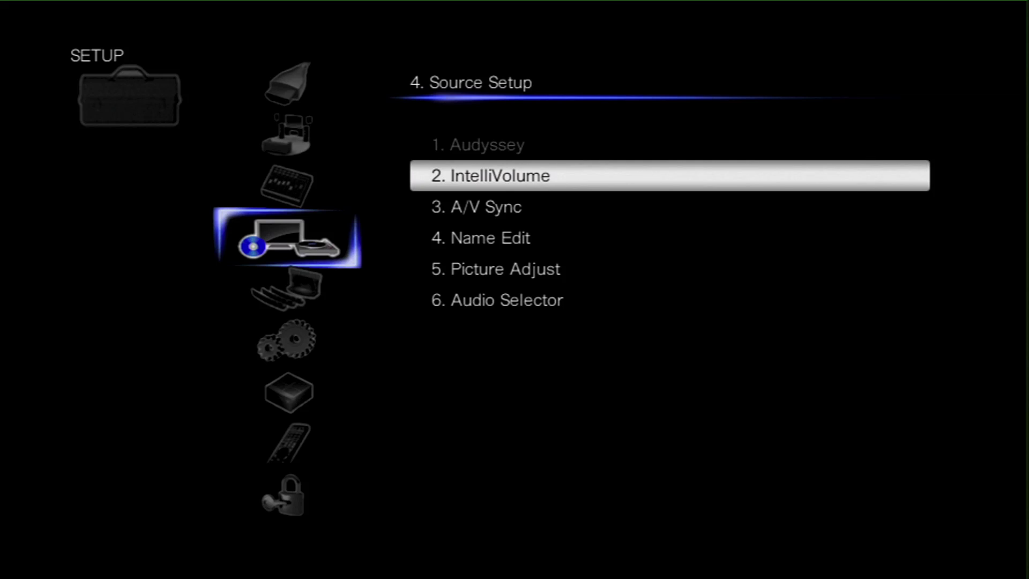
key(Down)
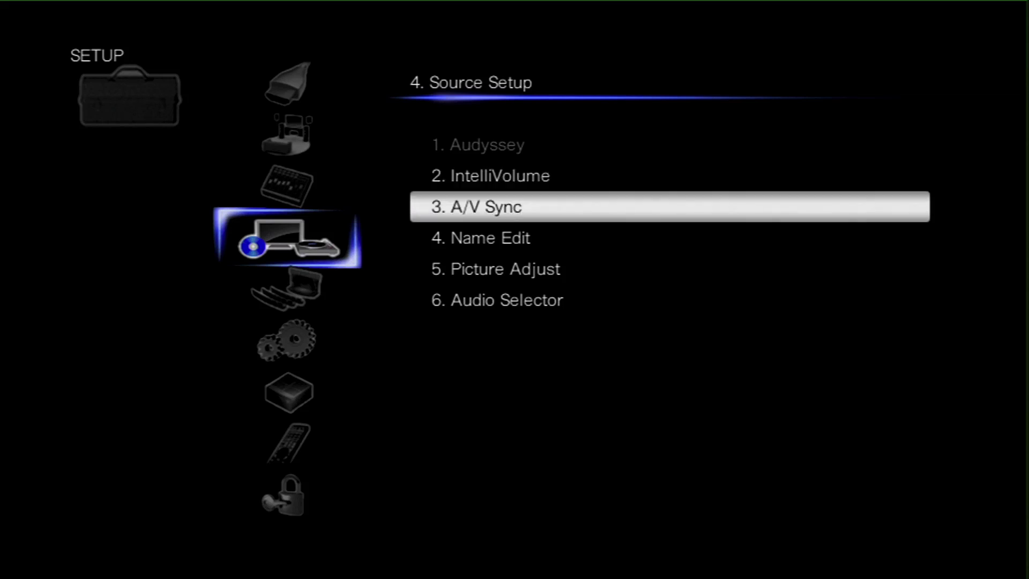
key(Down)
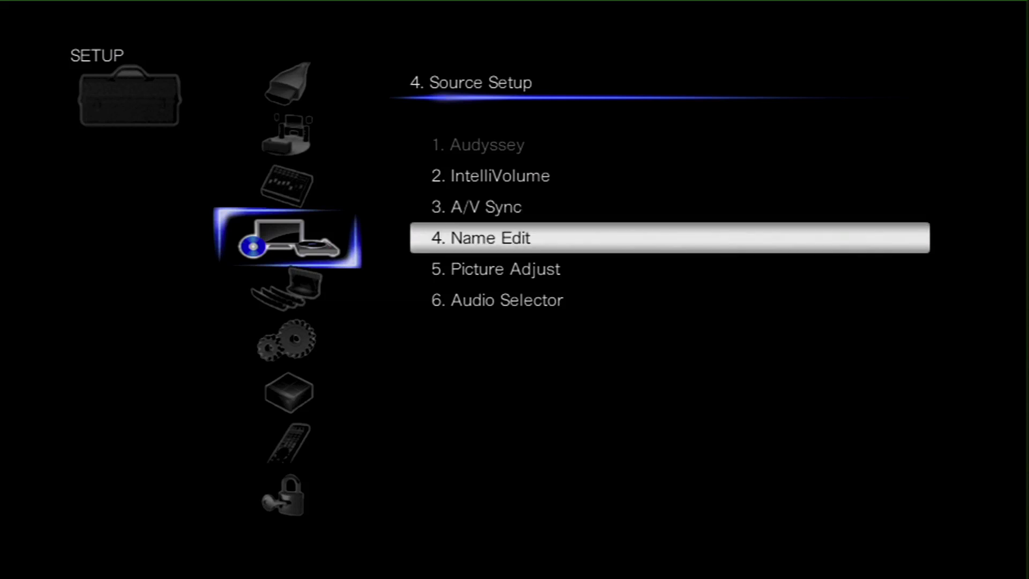
key(Down)
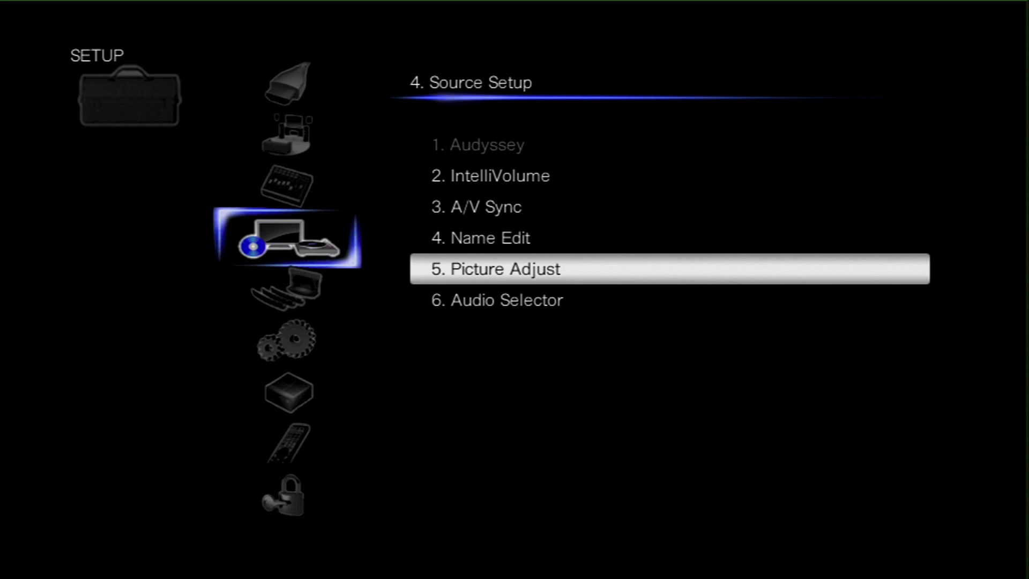
key(Down)
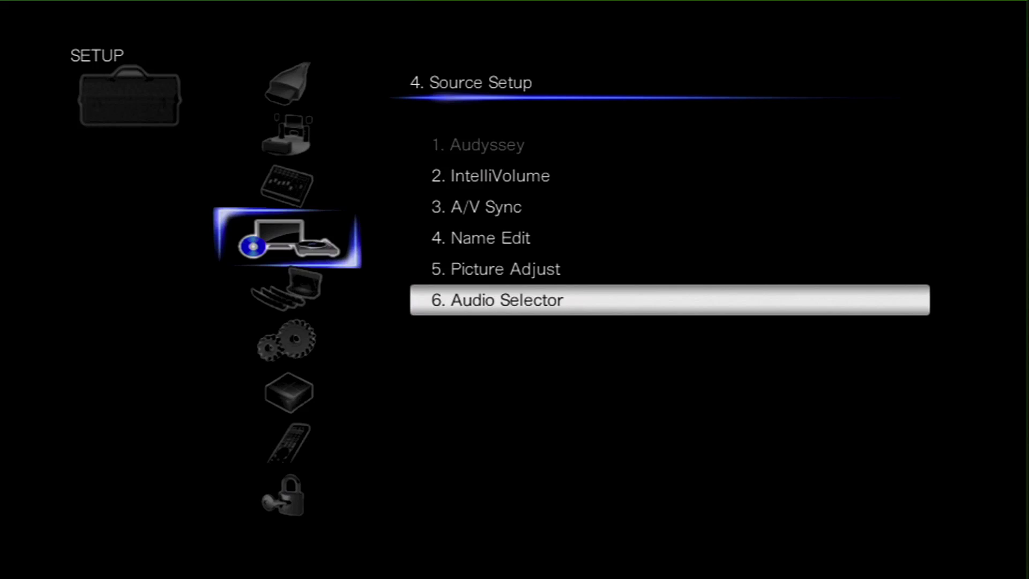
key(Left)
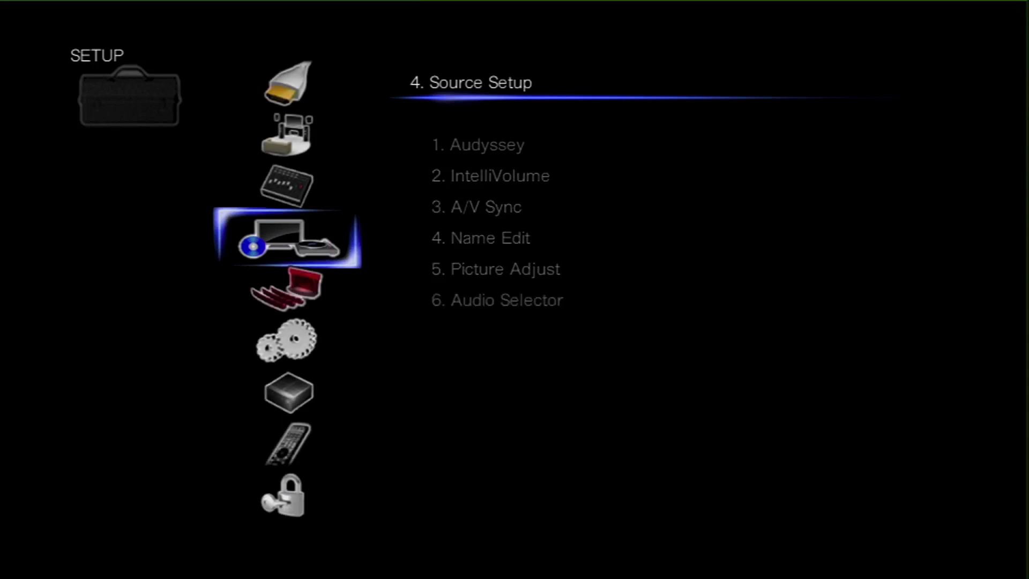
Open the BD/DVD entry of Listening Mode Preset and review the Analog/PCM, Mono/Multiplex Source and 2ch Source settings
key(Down)
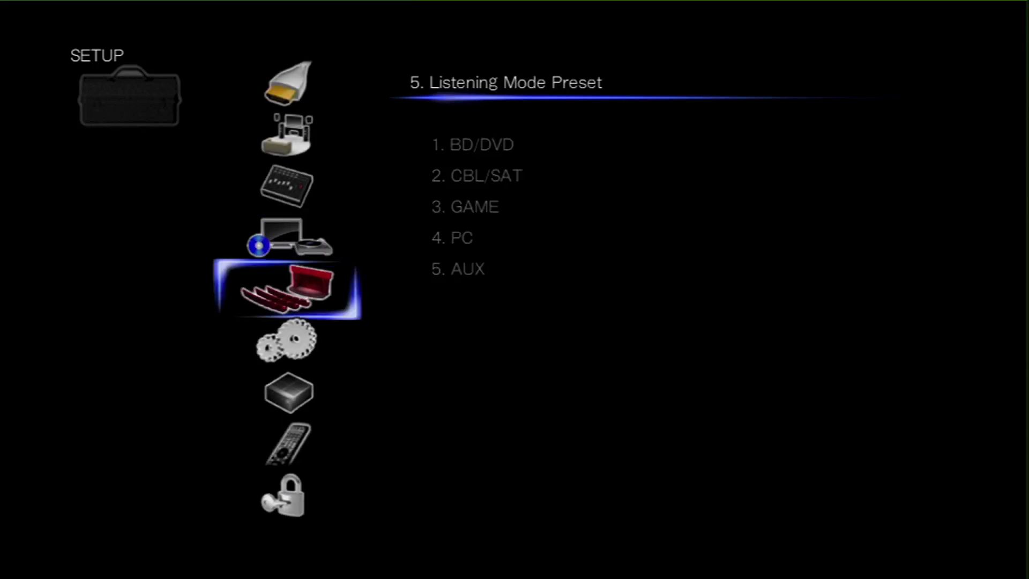
key(Return)
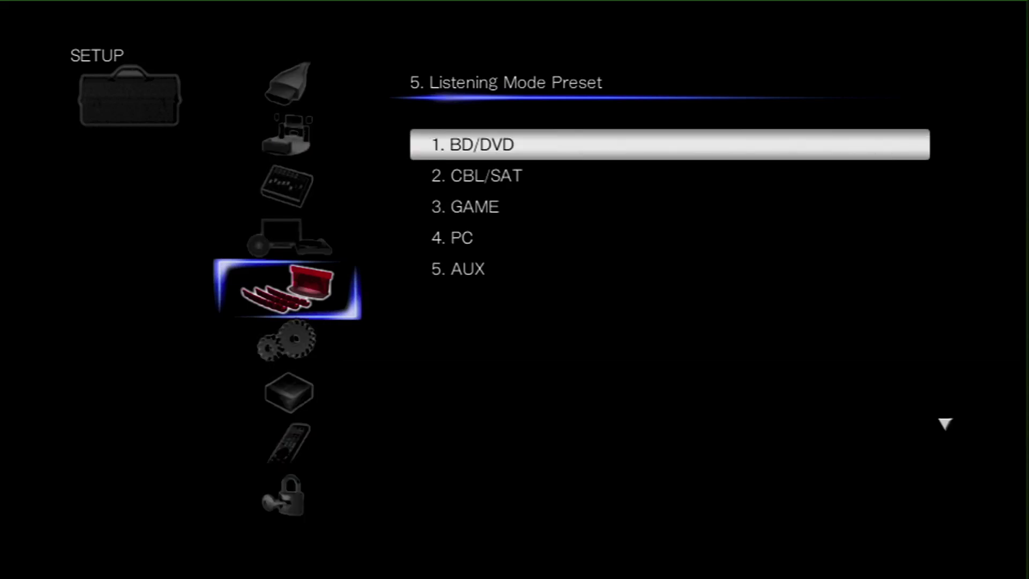
key(Return)
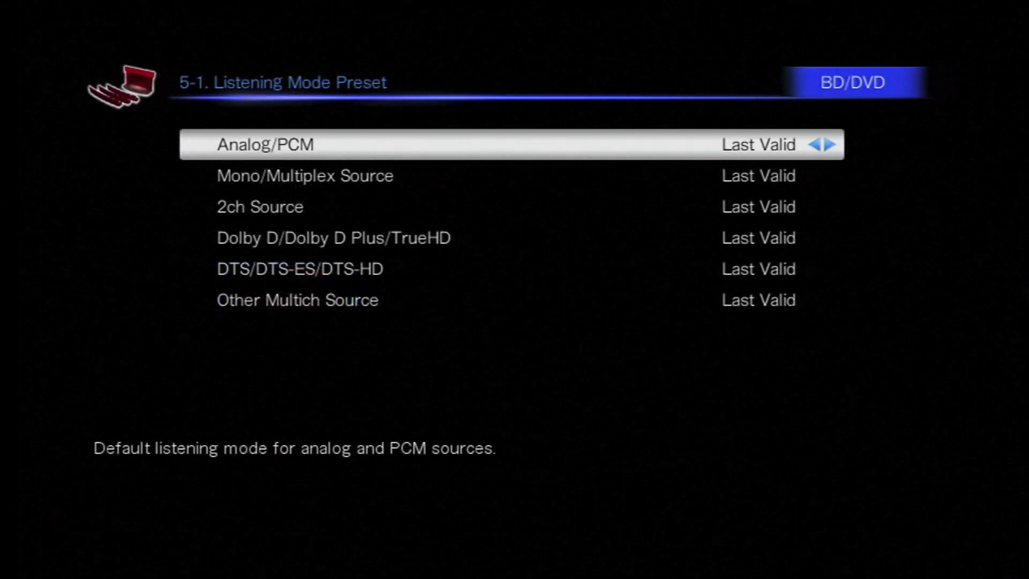
key(Down)
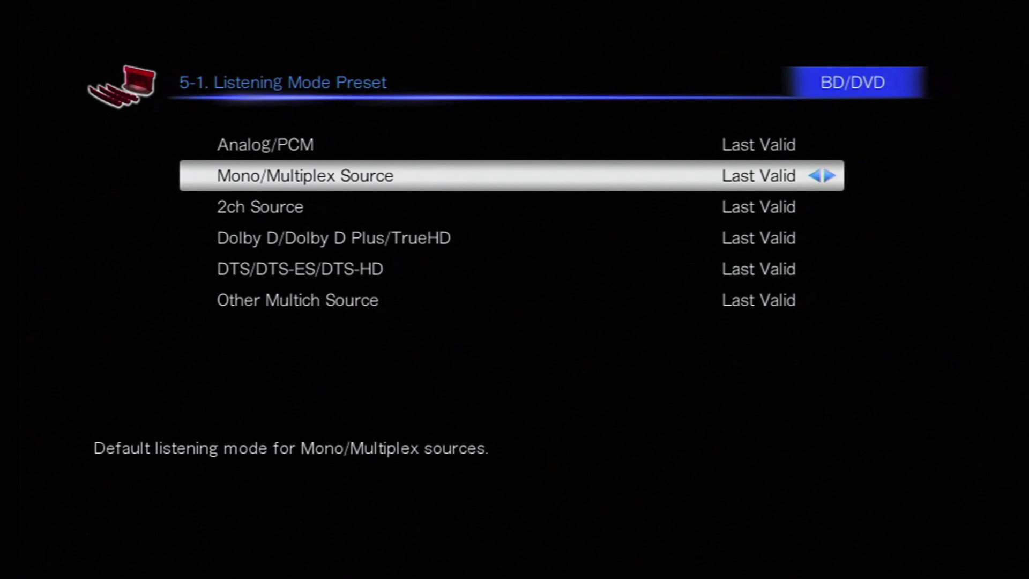
key(Down)
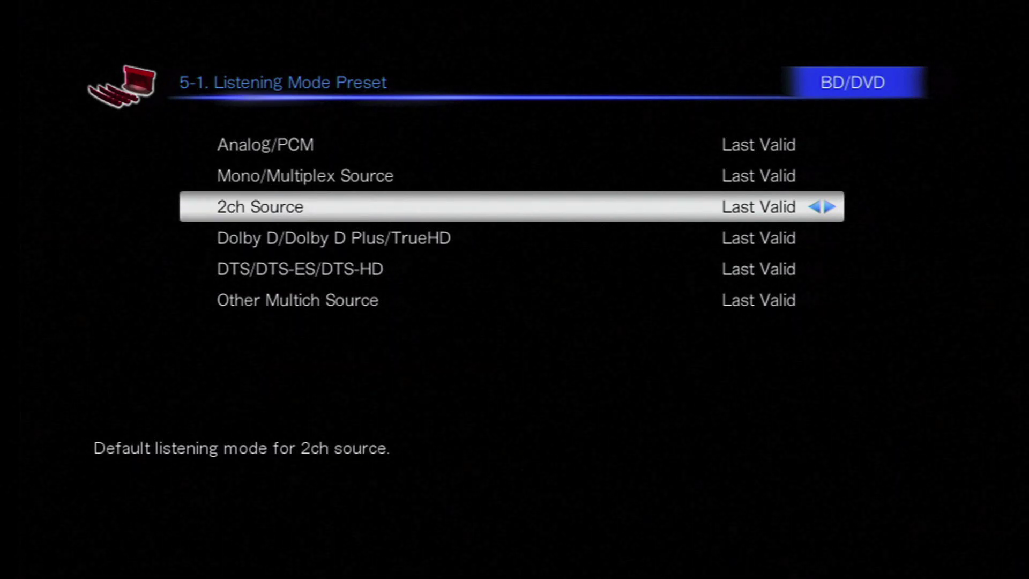
Go through the BD/DVD default listening modes for Dolby D/Dolby D Plus/TrueHD from Pure Audio to PL II x Movie, and leave the preset
key(Down)
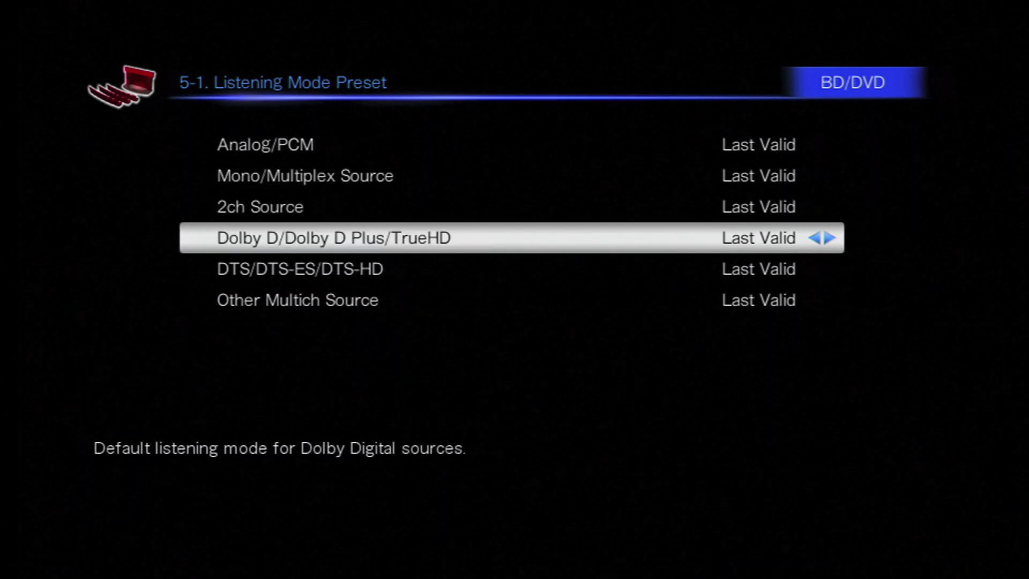
key(Right)
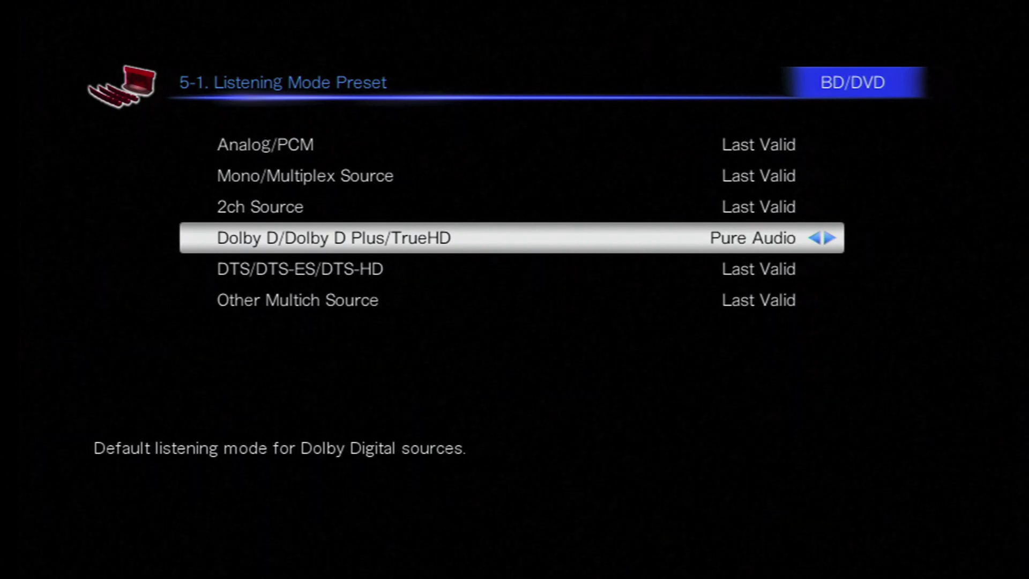
key(Right)
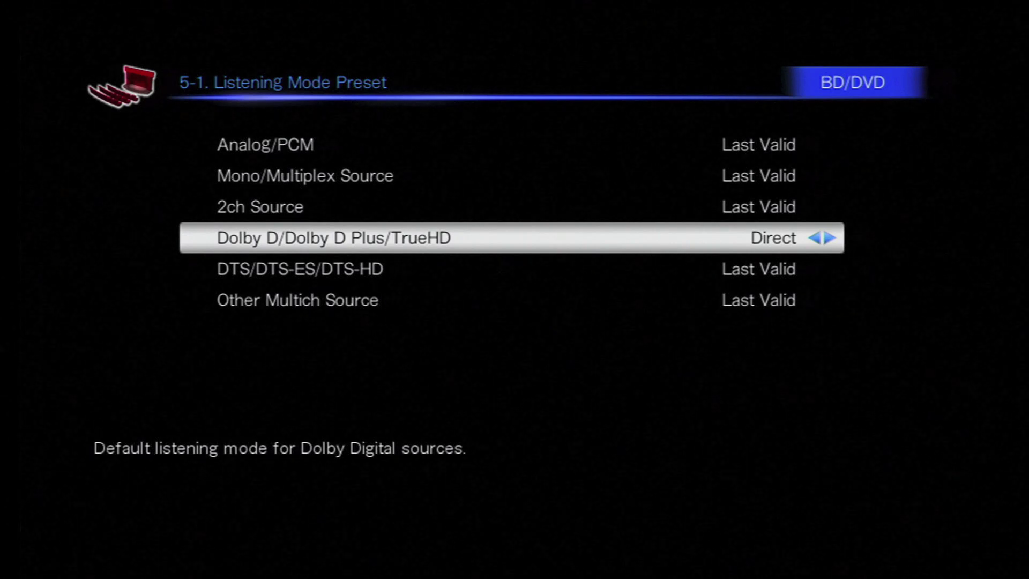
key(Right)
key(Right)
key(Right)
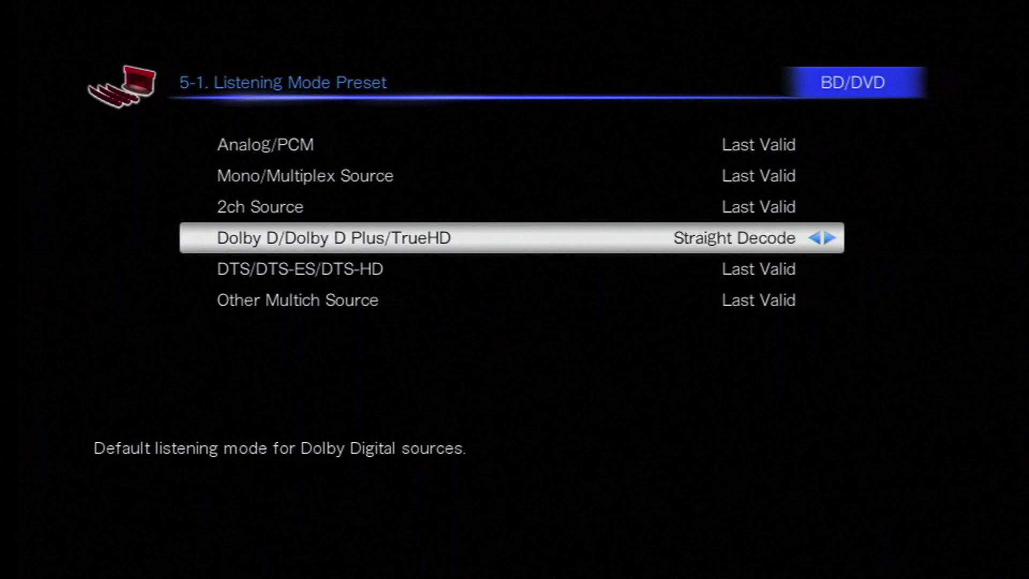
key(Right)
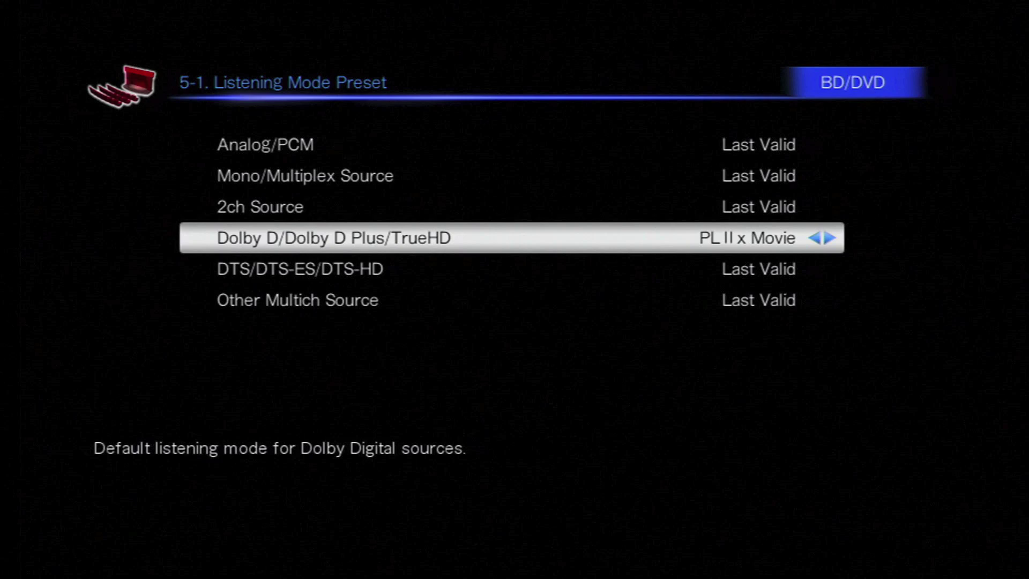
key(Escape)
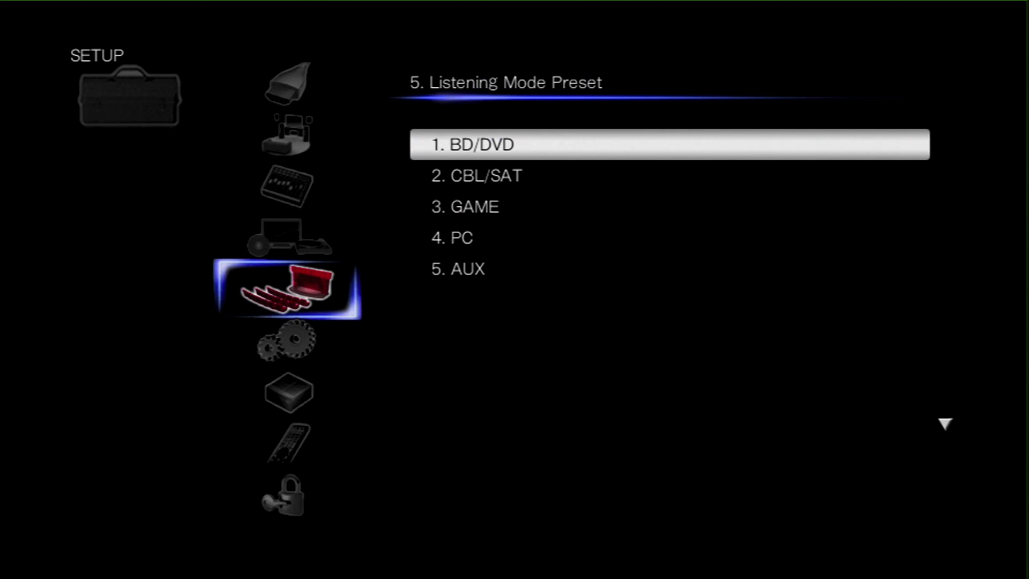
Open OSD Setup under Miscellaneous, go through the Screen Saver activation times, and leave the settings
key(Left)
key(Down)
key(Right)
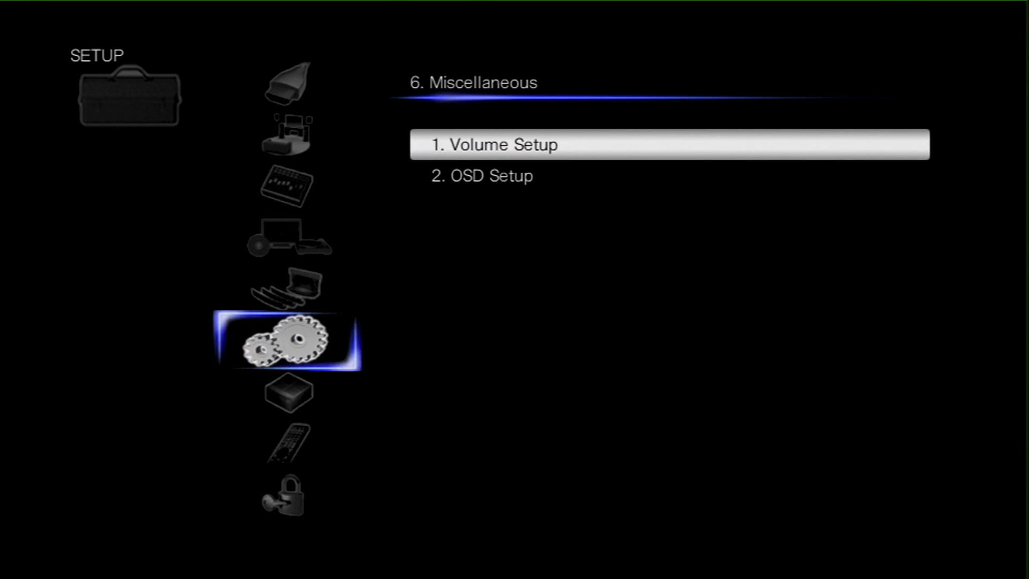
key(Down)
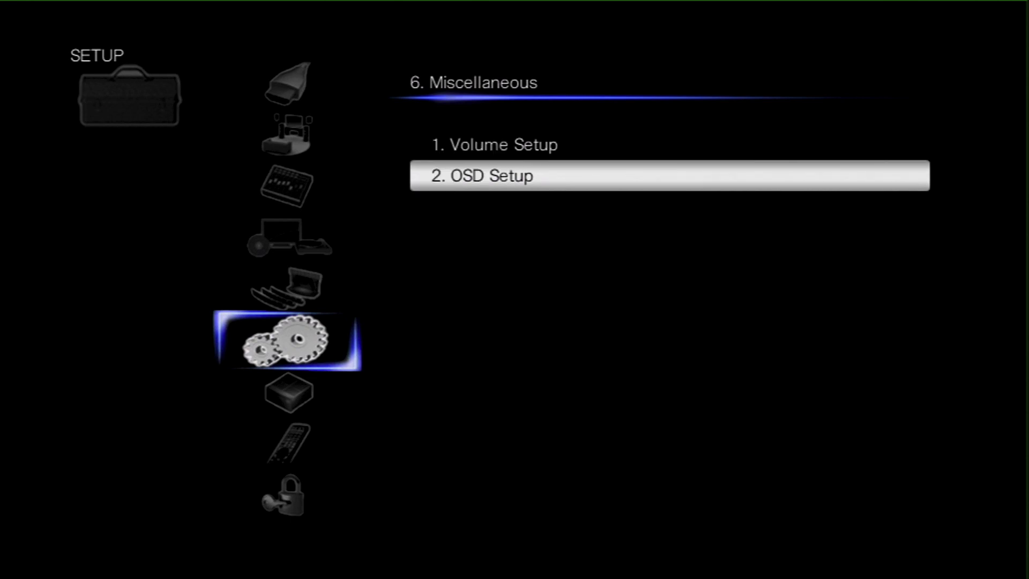
key(Return)
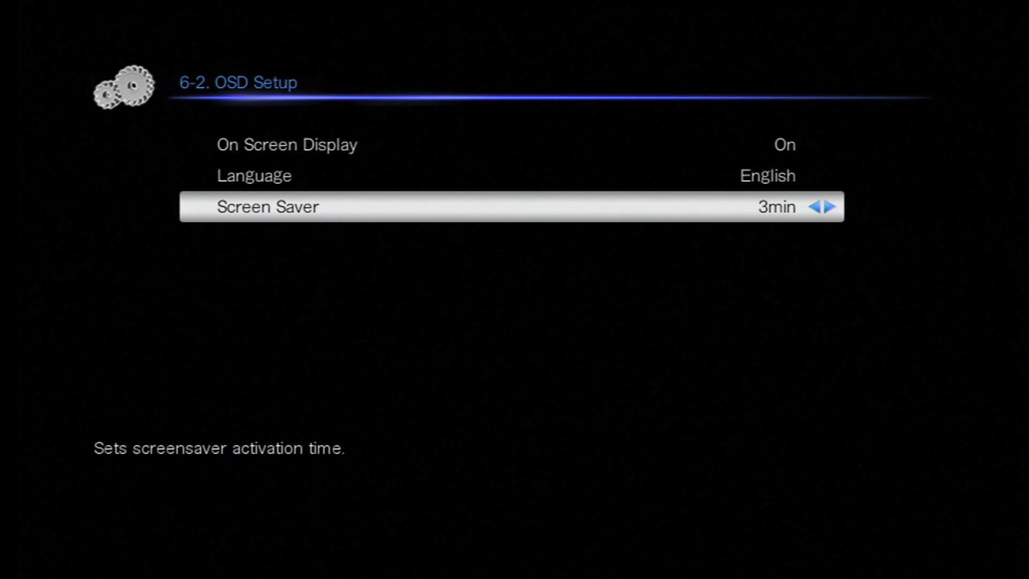
key(Right)
key(Right)
key(Right)
key(Escape)
Open HDMI under Hardware Setup, review the settings from HDMI Control(RIHD) to the InstaPrevue Position, and leave the page
key(Down)
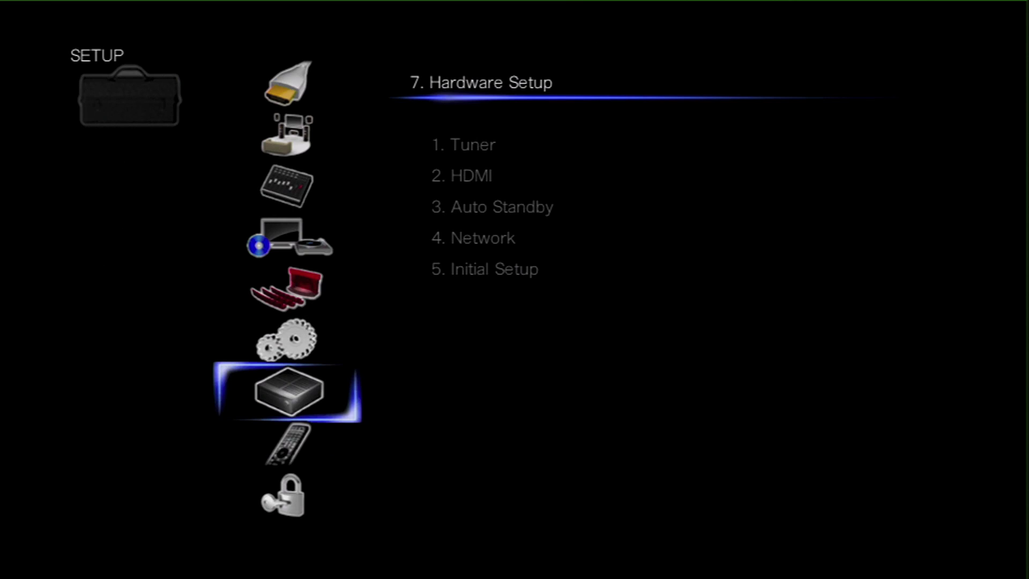
key(Return)
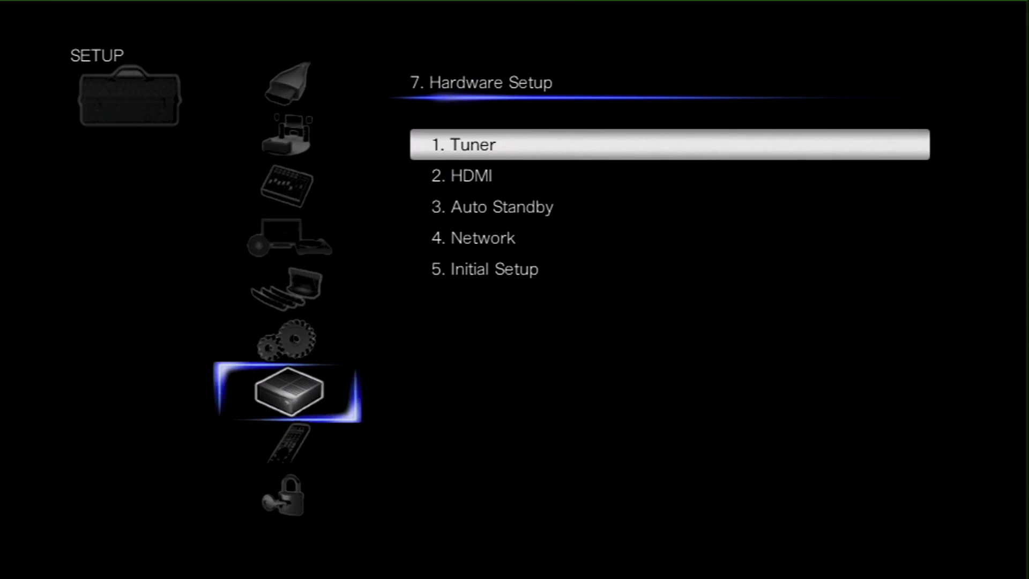
key(Down)
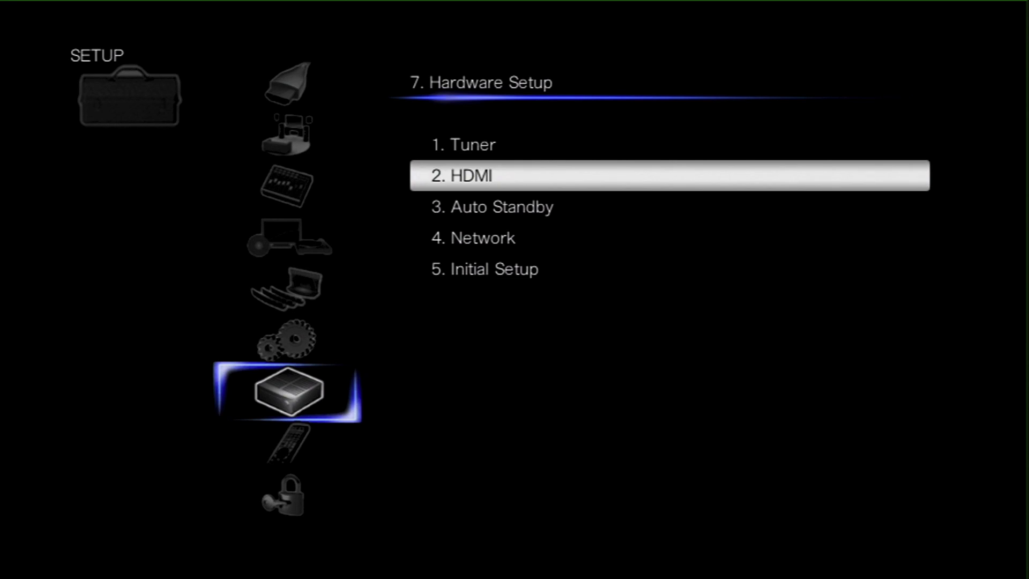
key(Return)
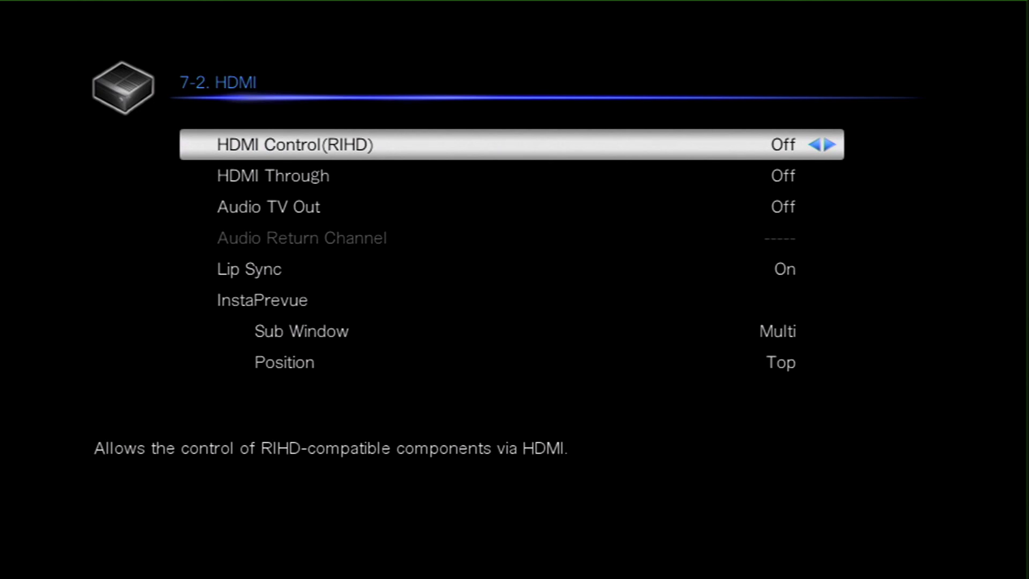
key(Down)
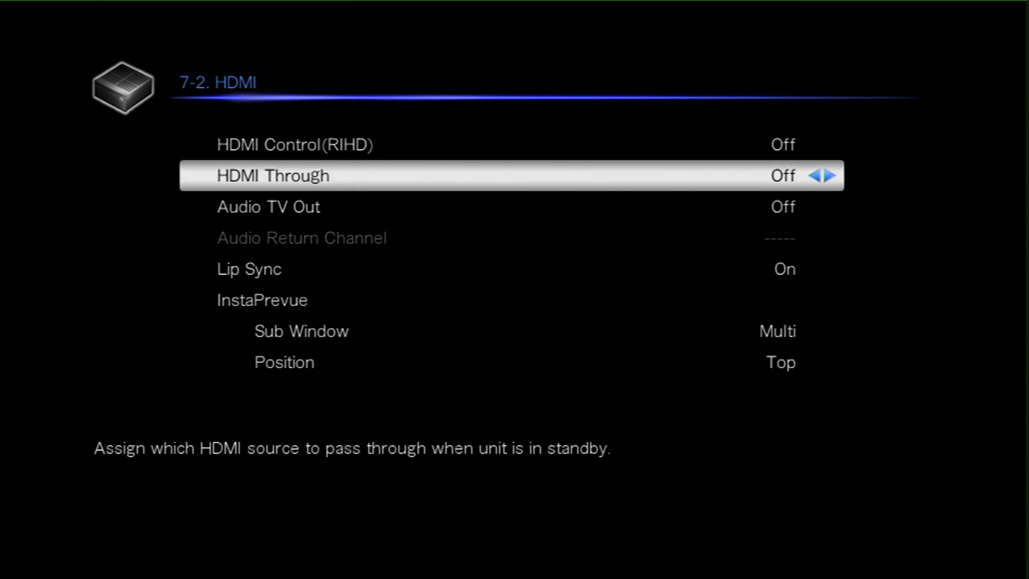
key(Down)
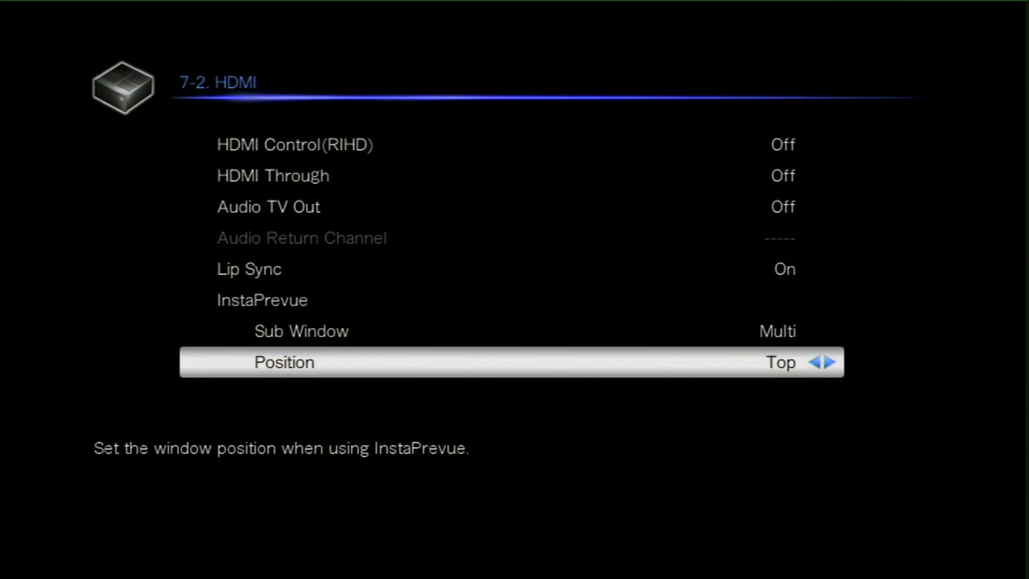
key(Escape)
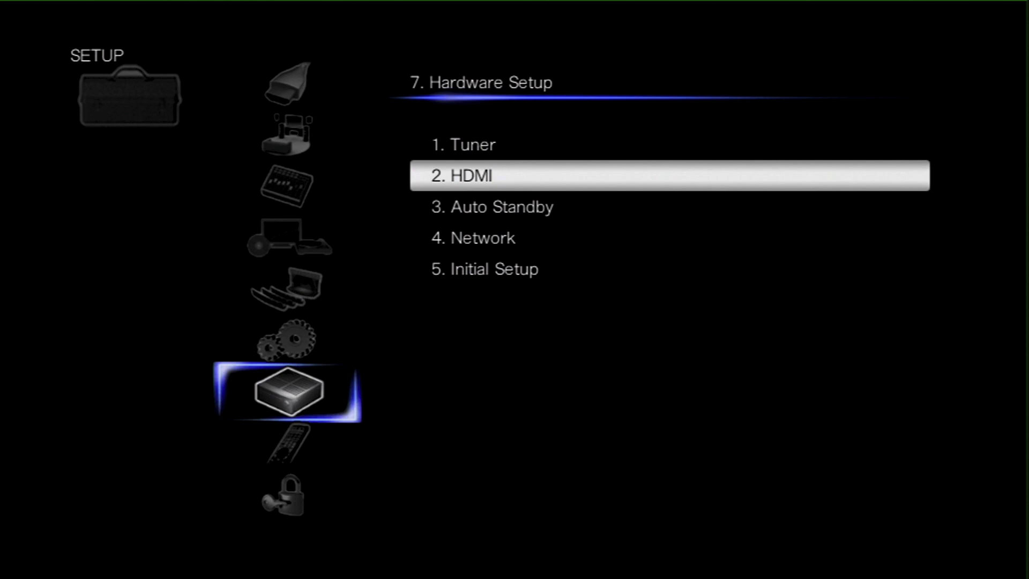
Look over the Auto Standby, Network and Initial Setup entries of Hardware Setup
key(Down)
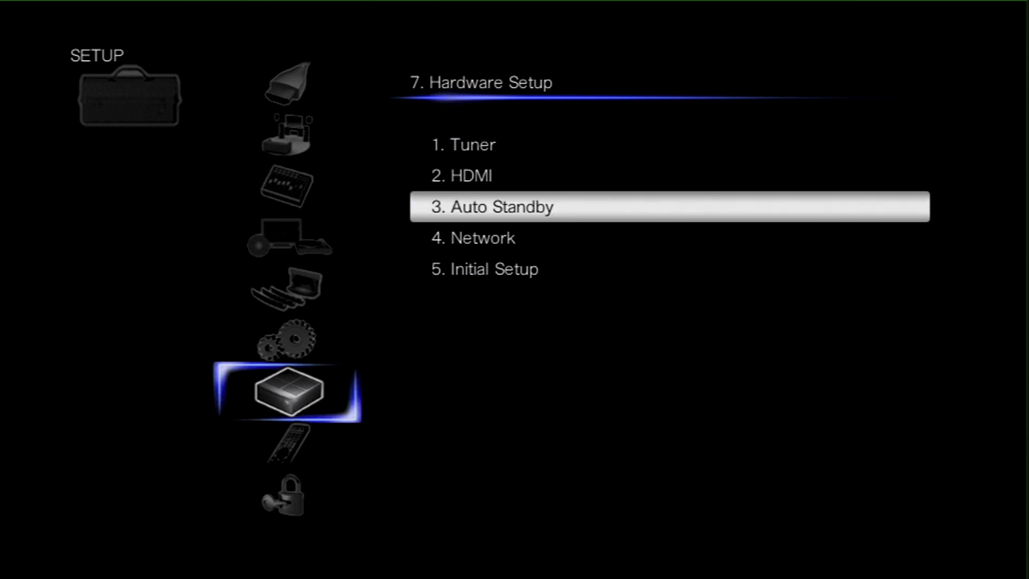
key(Down)
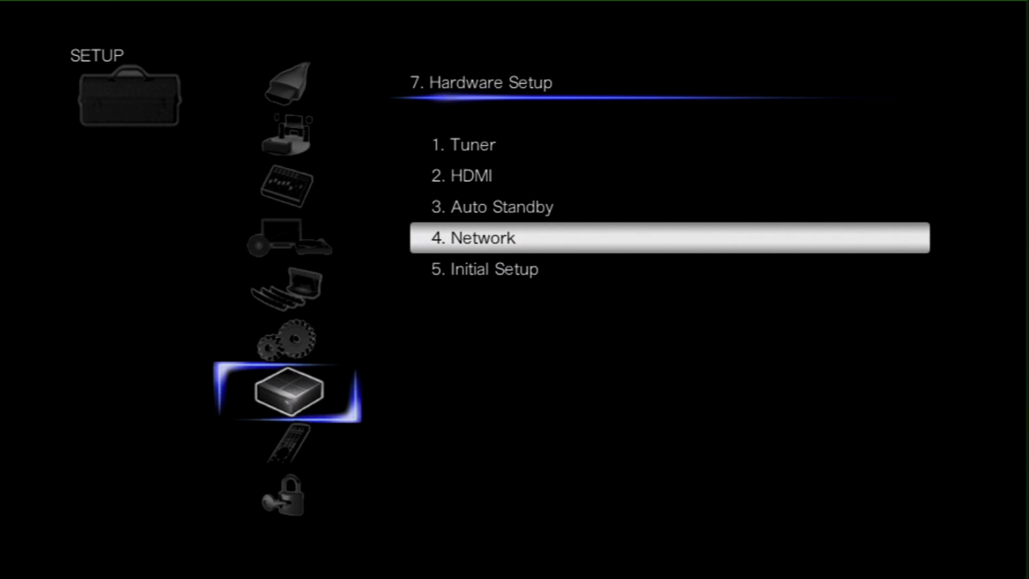
key(Down)
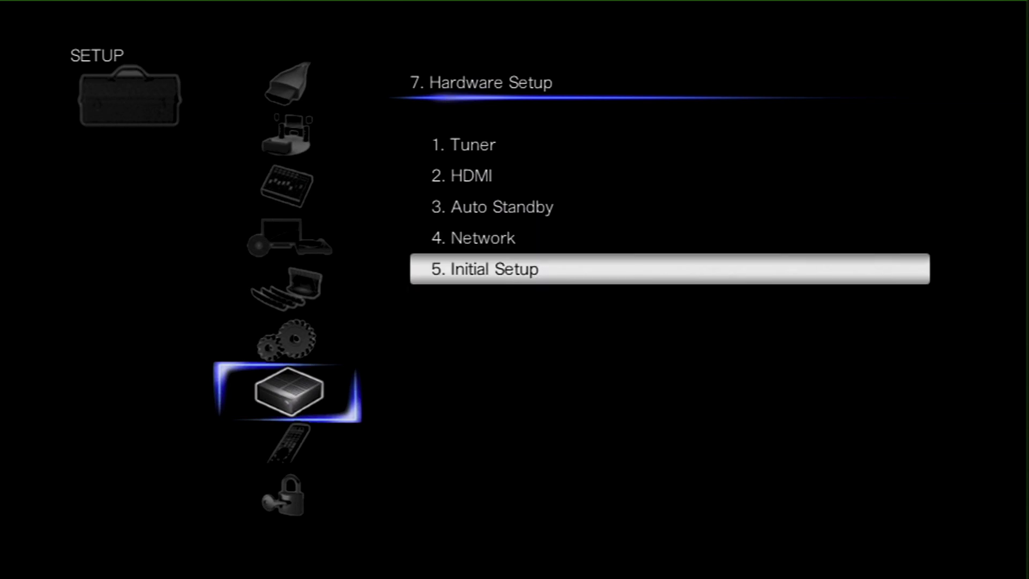
Open Remote Mode Setup under Remote Controller Setup to view the programmable remote mode buttons
key(Down)
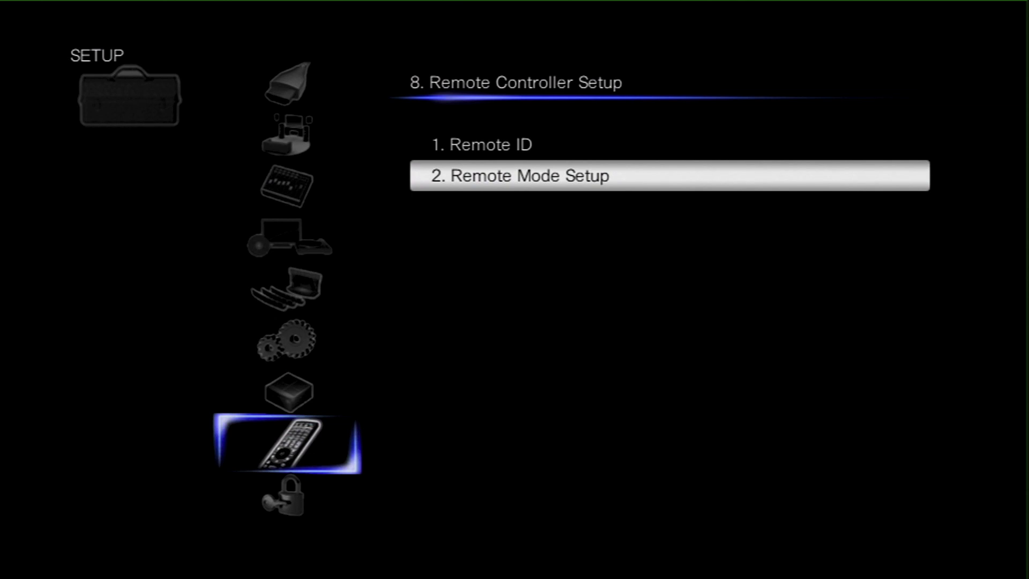
key(Return)
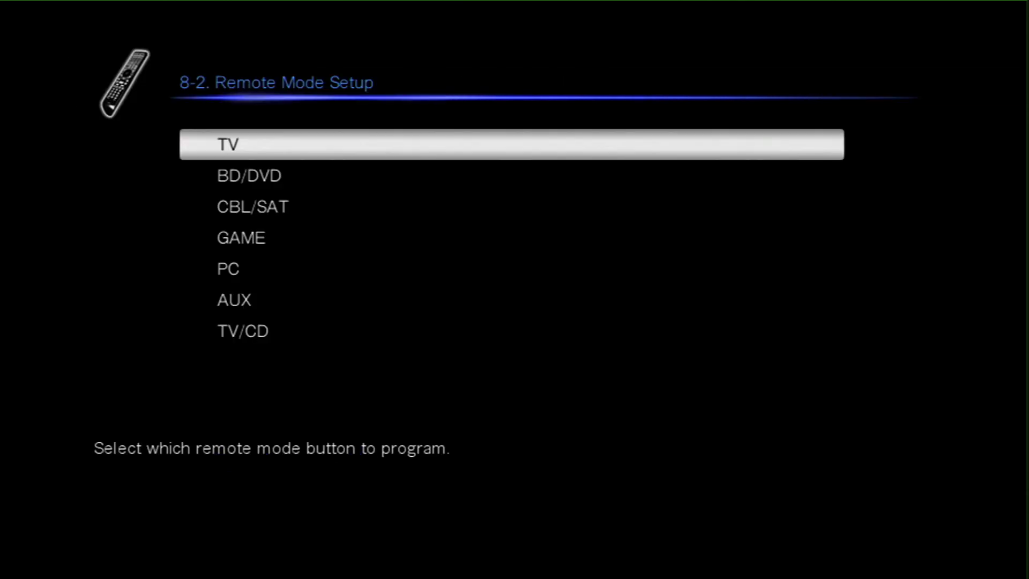